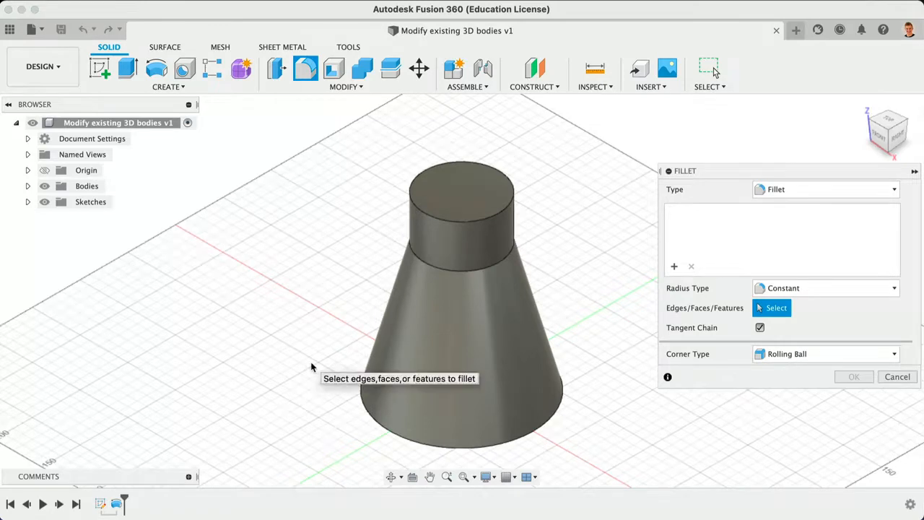
- Apply a standard constant-radius fillet of 8 mm to the bottom edge of the cone
click(792, 192)
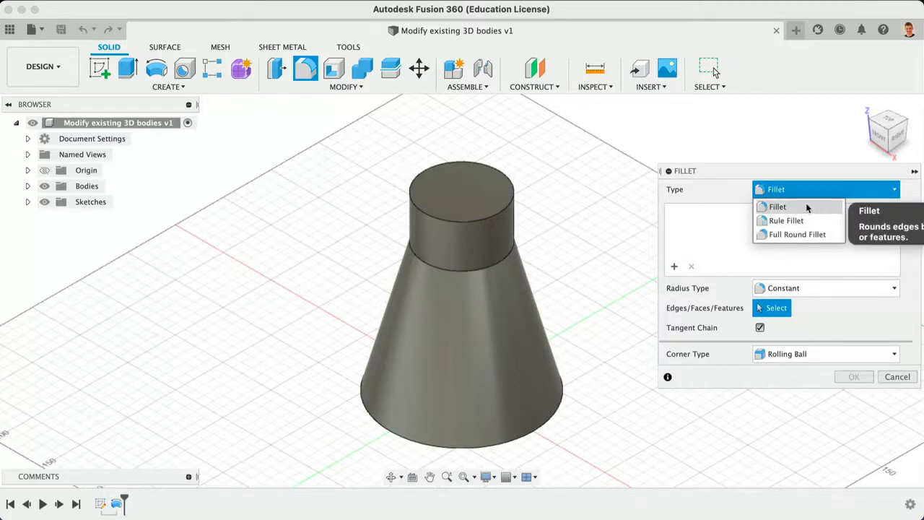
click(806, 207)
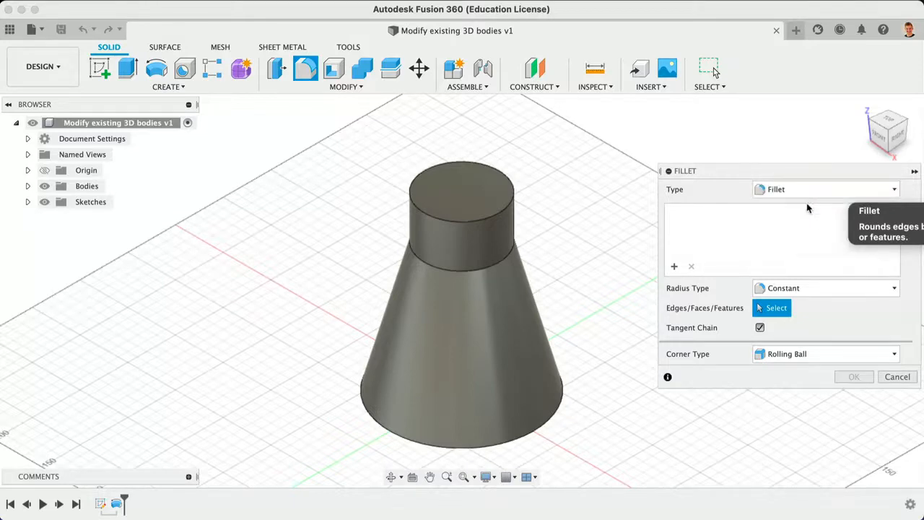
click(563, 390)
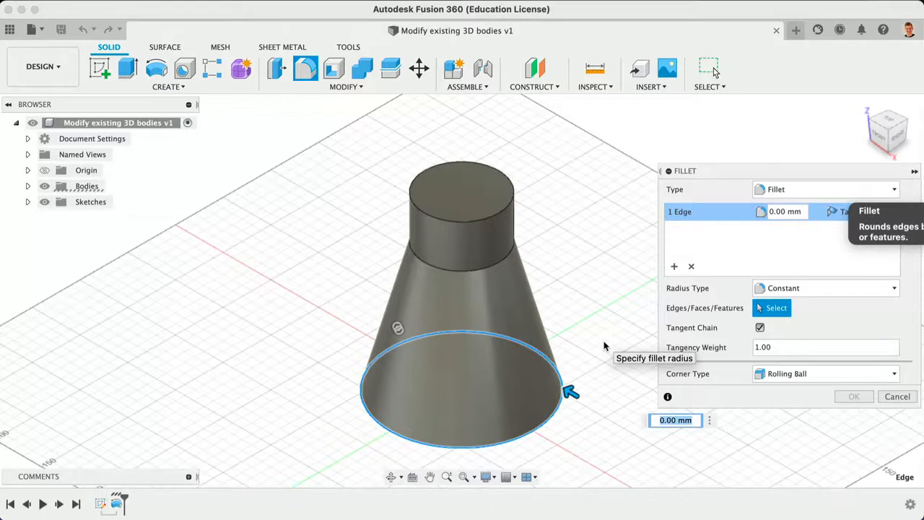
text(8)
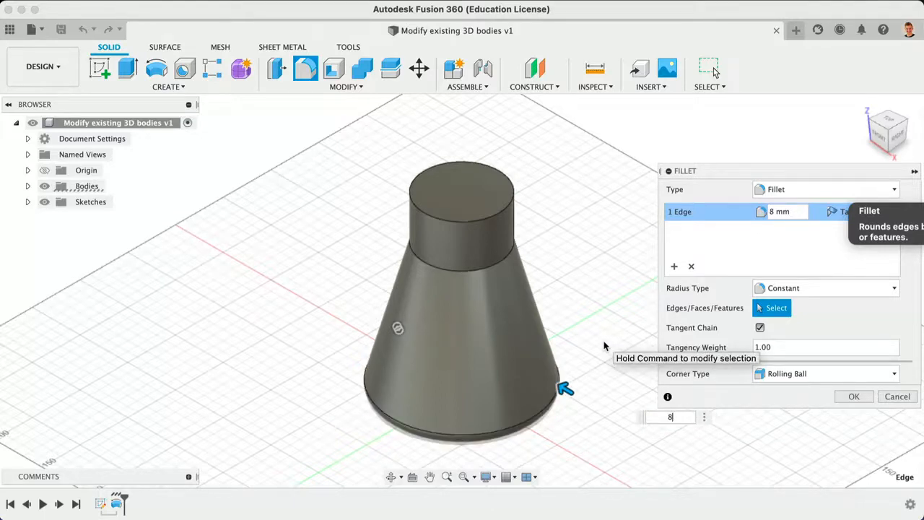
click(890, 144)
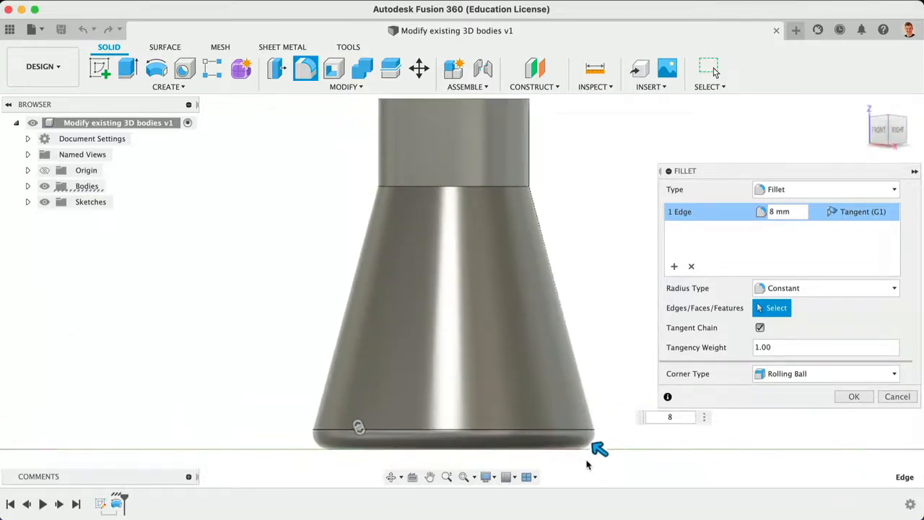
- Try a 40 mm fillet radius on the cone's bottom edge, and return that edge's fillet to 8 mm
drag(597, 448, 564, 426)
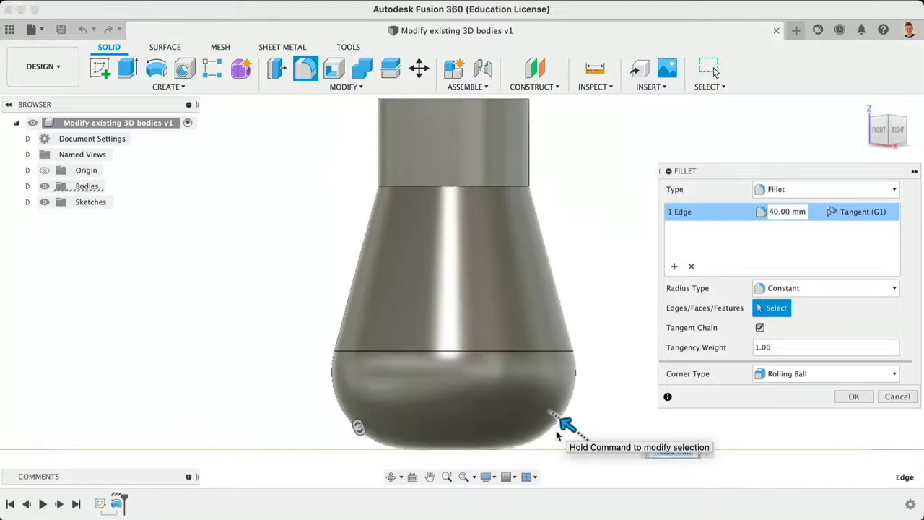
text(8)
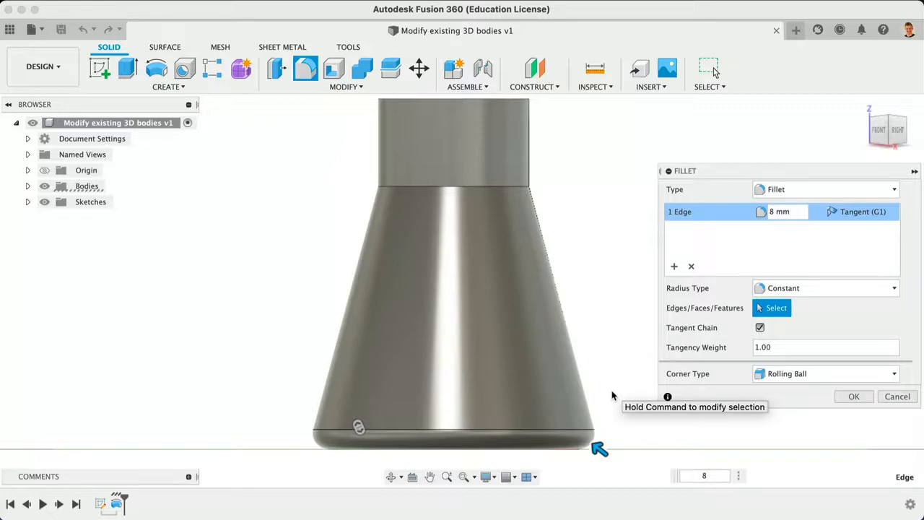
key(Return)
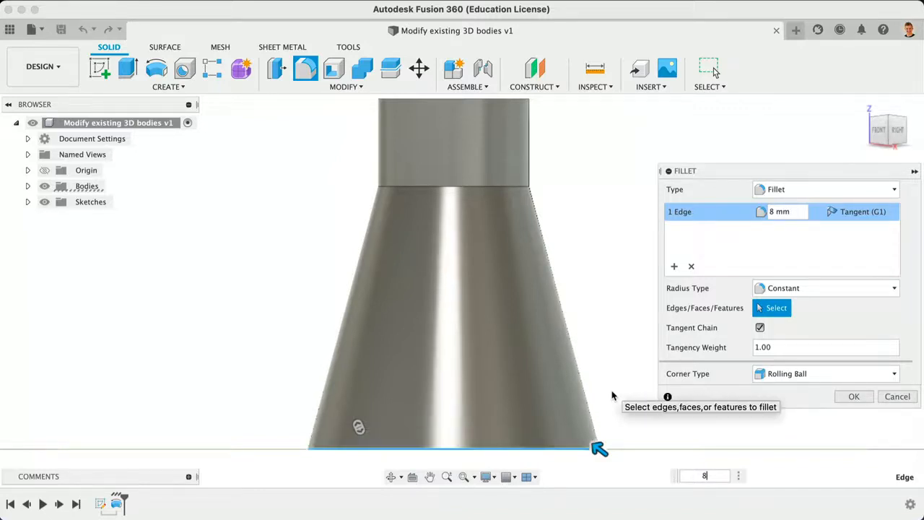
click(563, 446)
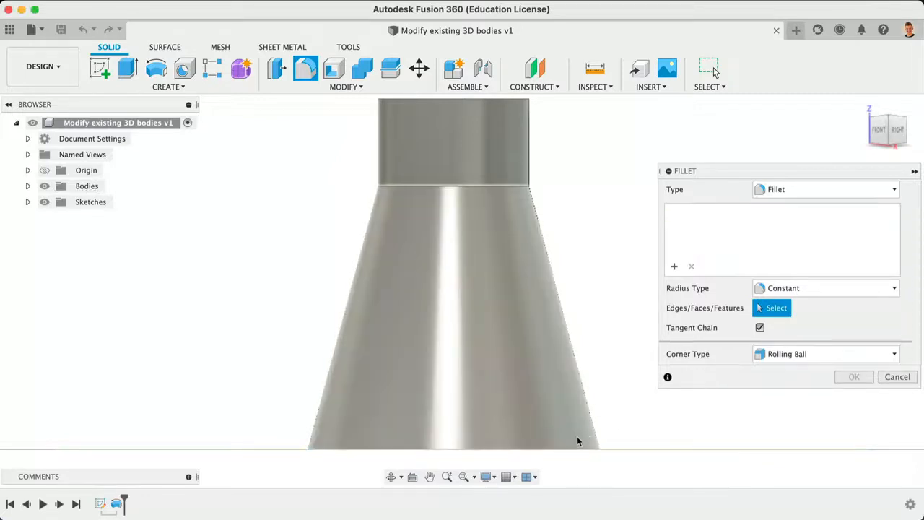
click(570, 448)
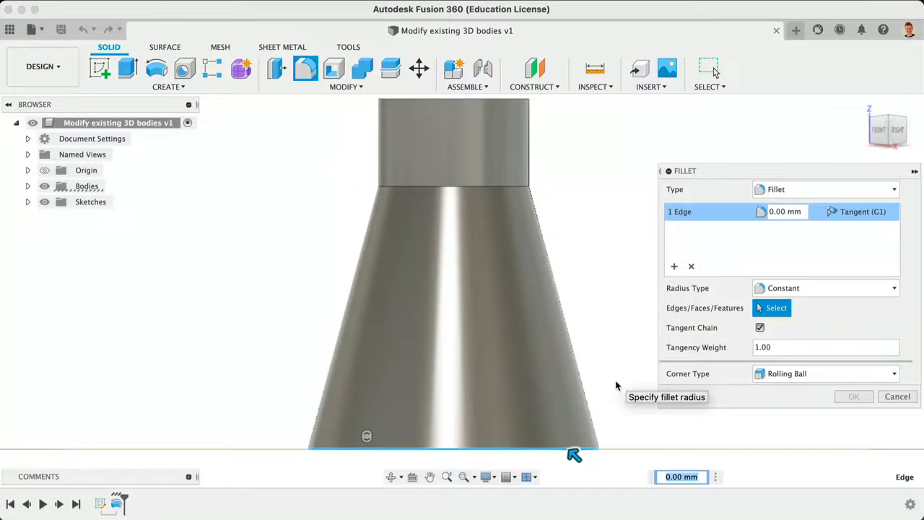
text(8)
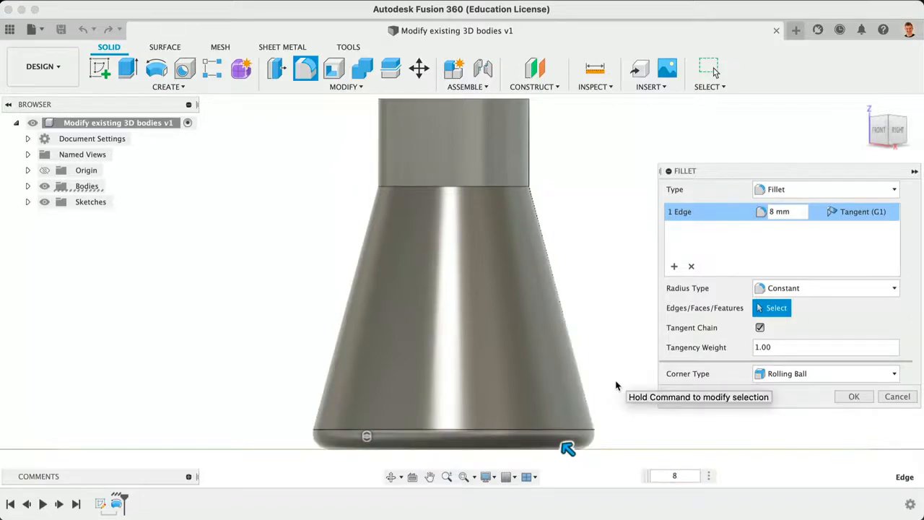
- Add a second fillet selection set with a 30 mm radius on the edge between the cone and the neck
click(674, 267)
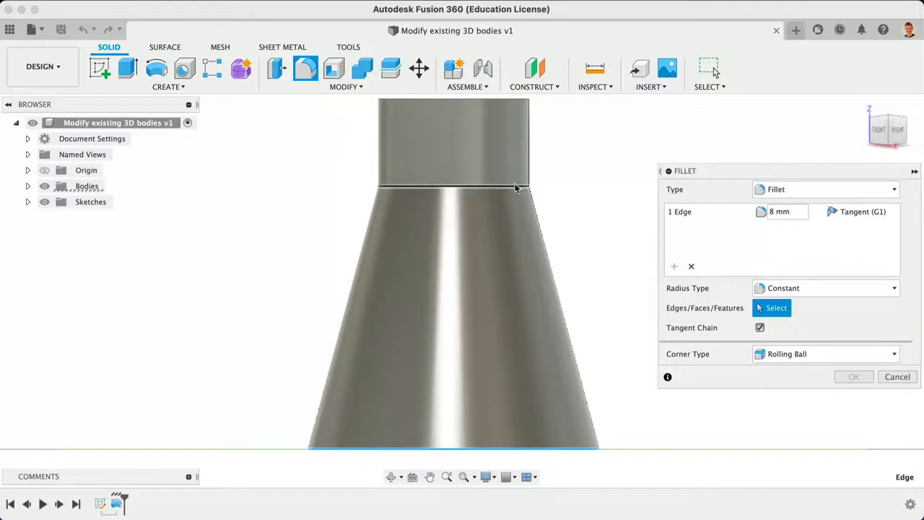
click(514, 186)
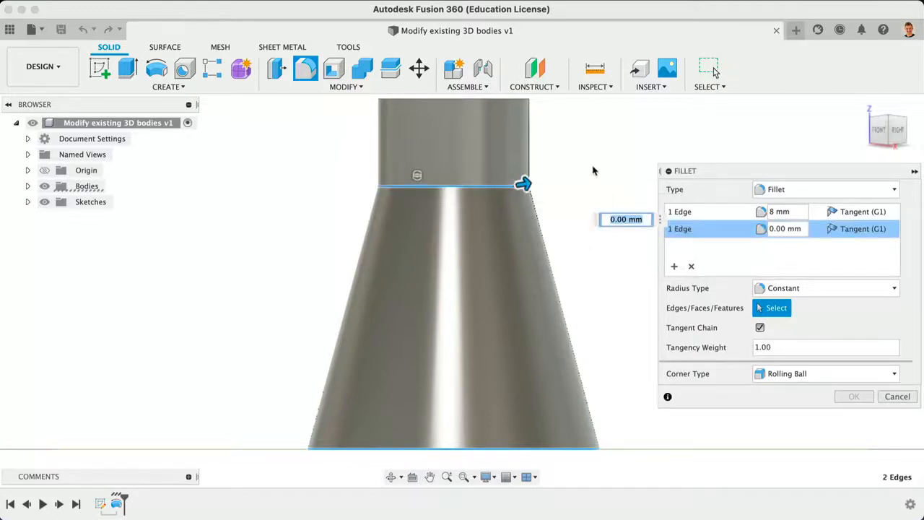
text(30)
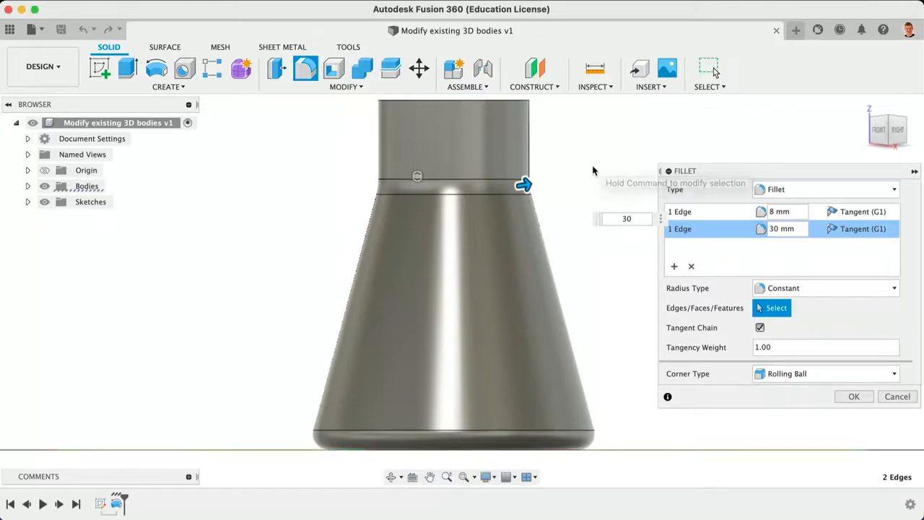
- Add a third fillet set of 1.5 mm on the neck's top edge with the Constant radius type, and finish the fillet
scroll(593, 171, up, 2)
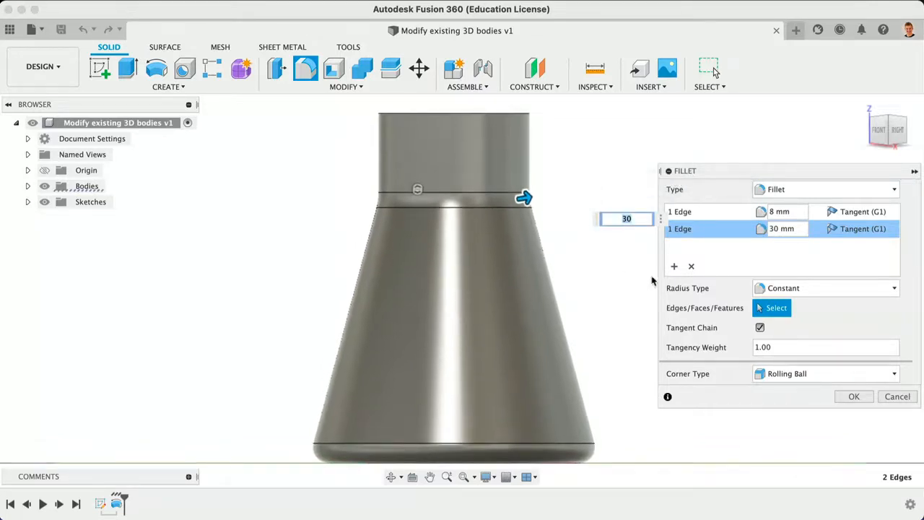
click(673, 266)
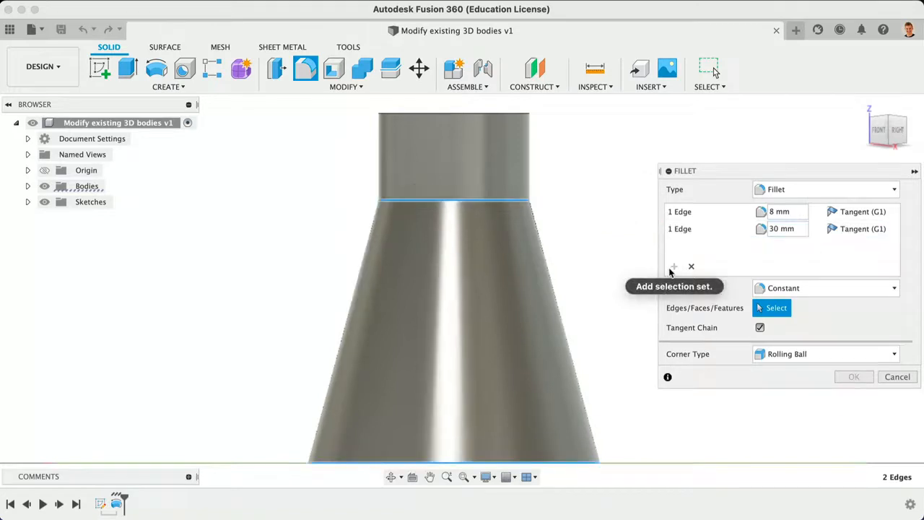
click(528, 113)
text(1.5)
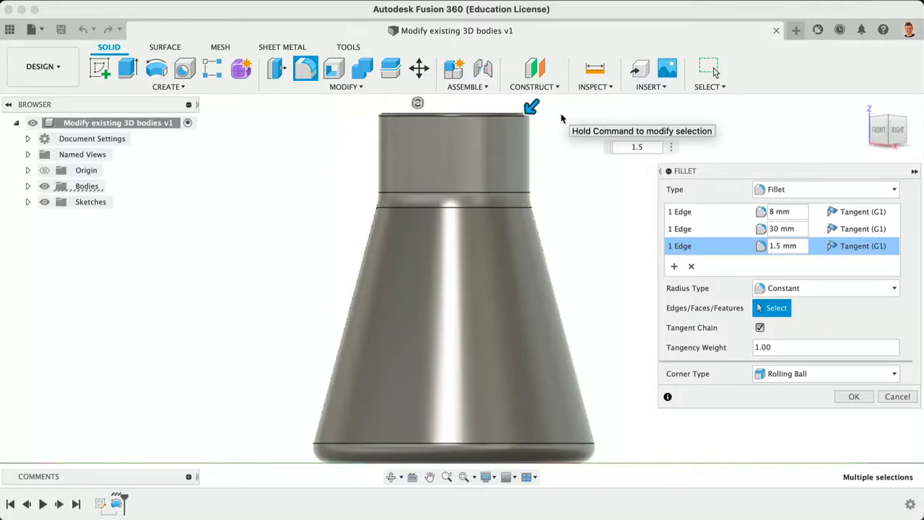
click(864, 104)
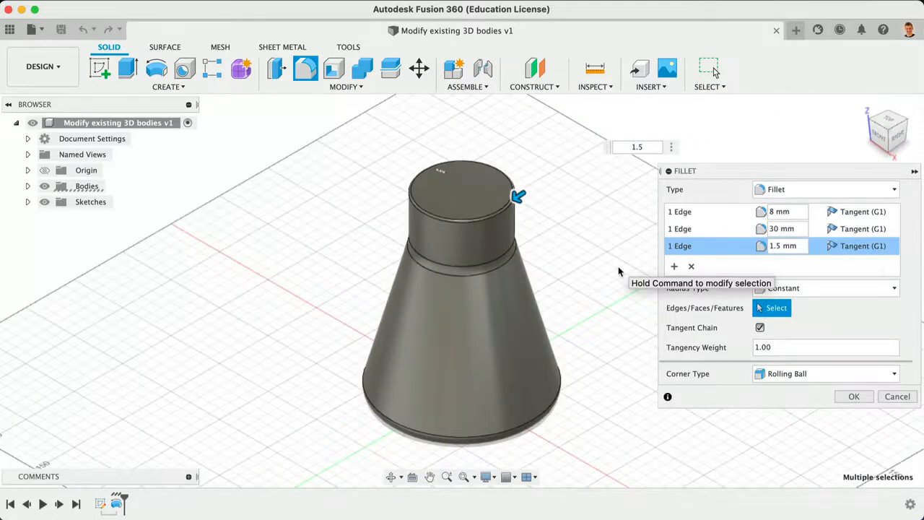
click(821, 288)
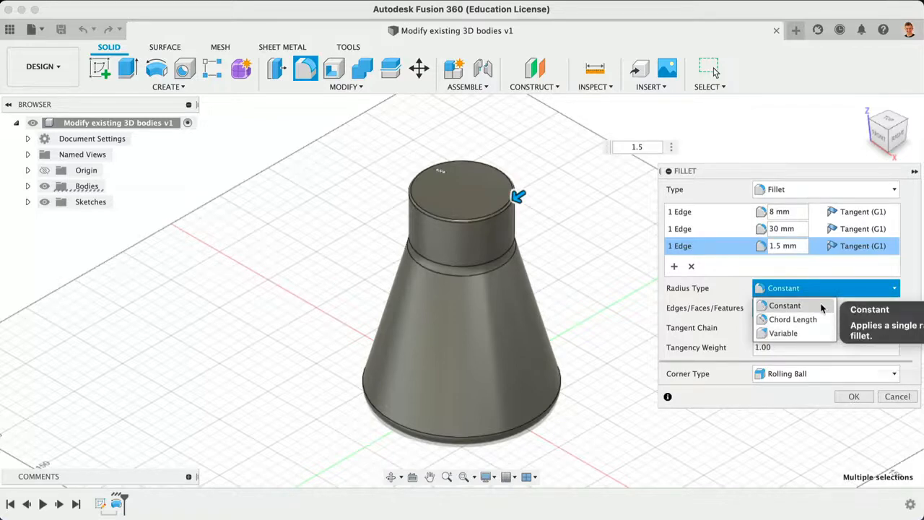
click(821, 308)
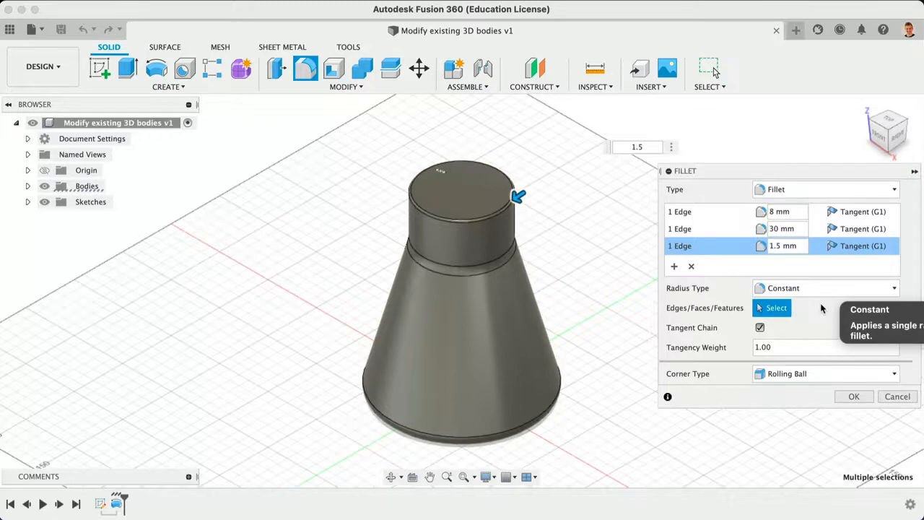
click(853, 397)
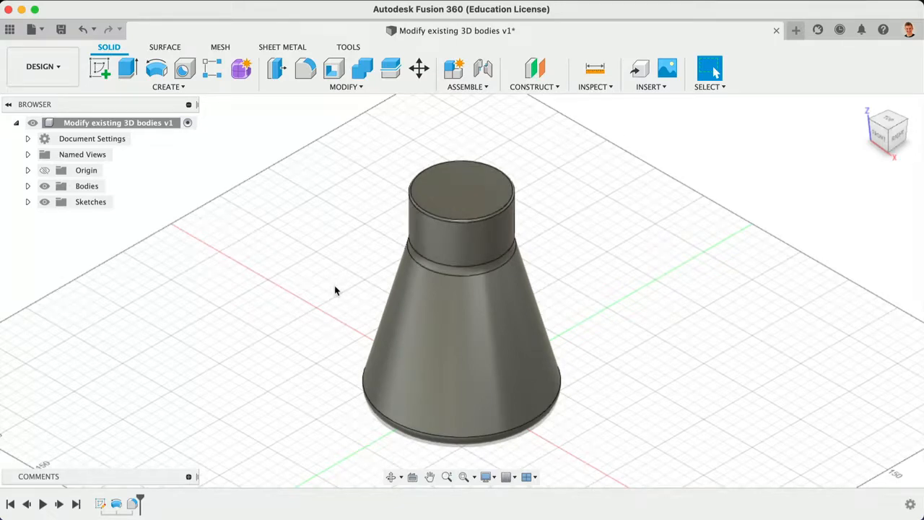
- Shell the body to a 3 mm inside thickness, removing only the neck's top face with Tangent Chain off
click(334, 75)
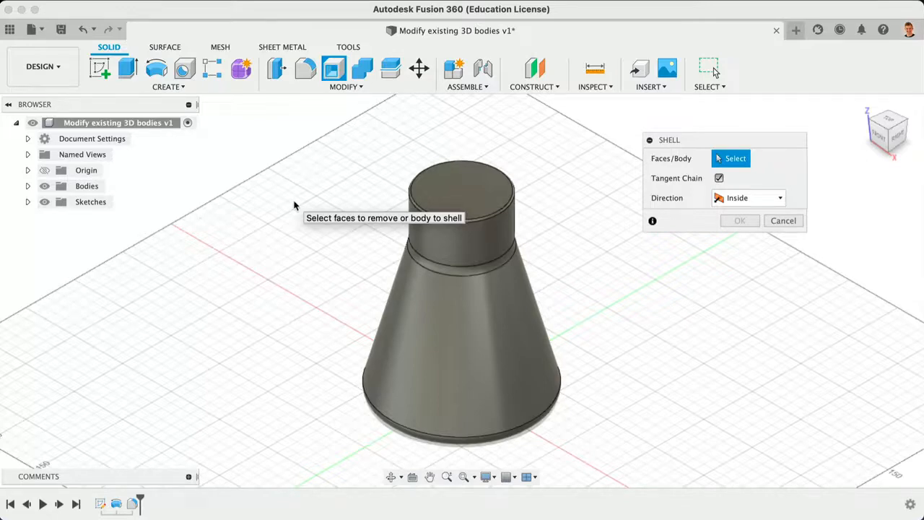
click(438, 307)
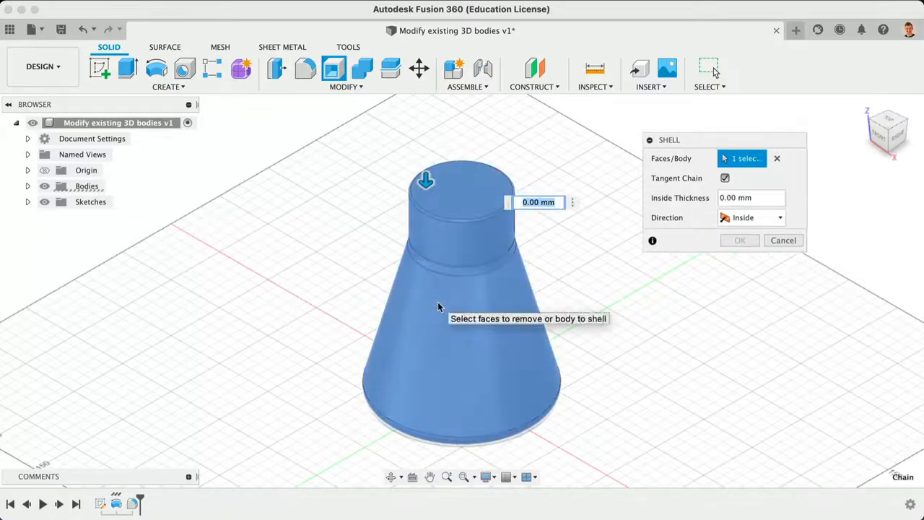
click(28, 186)
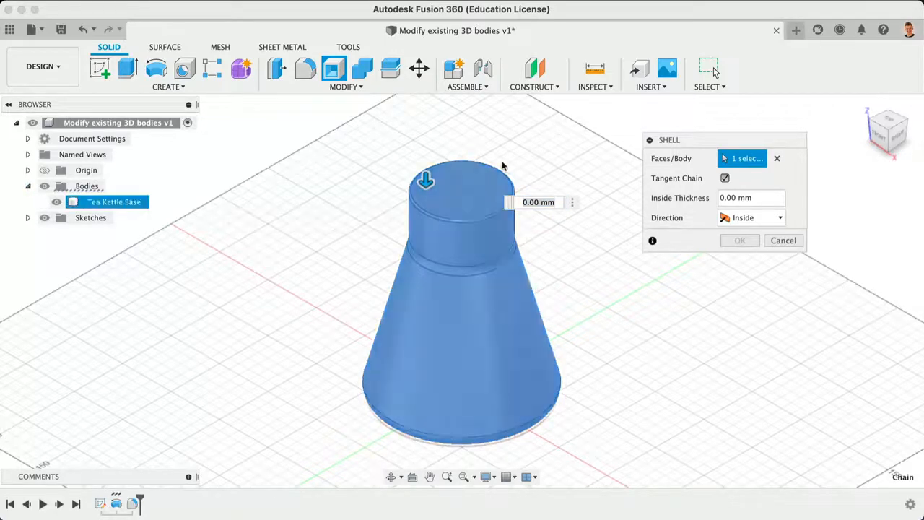
click(777, 158)
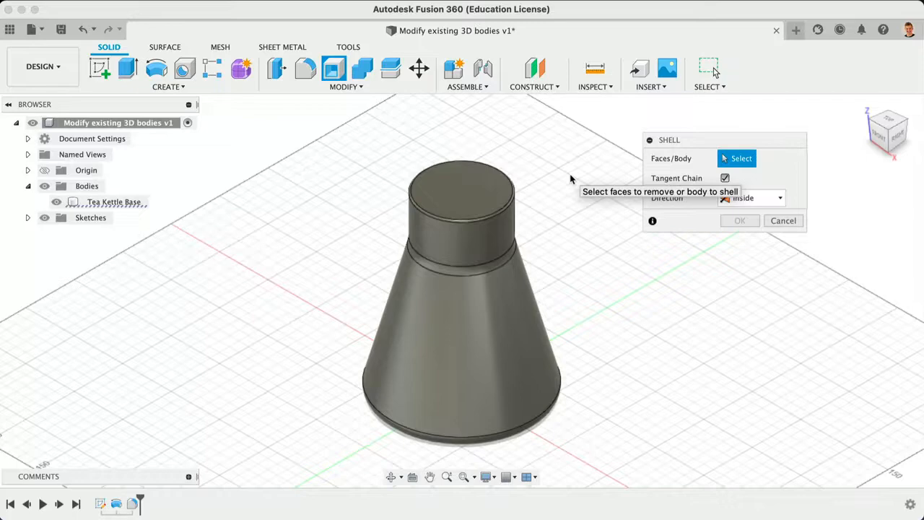
click(725, 179)
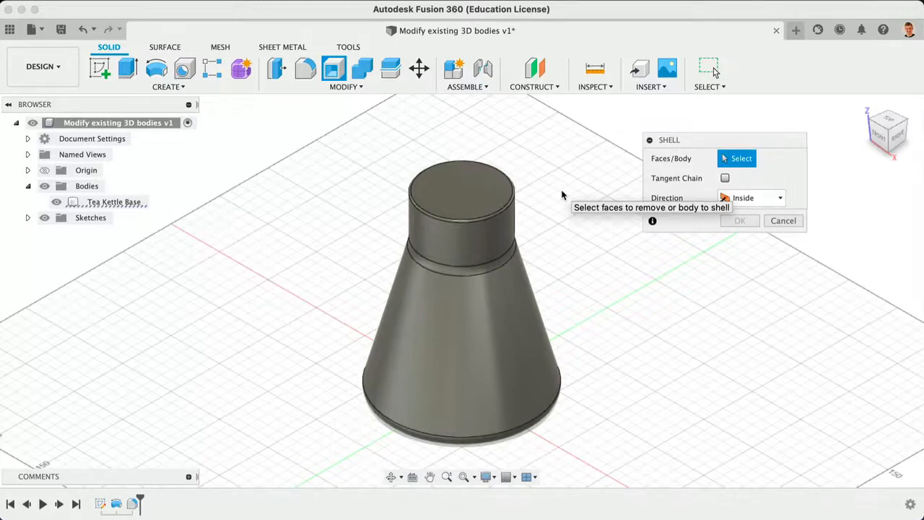
click(476, 193)
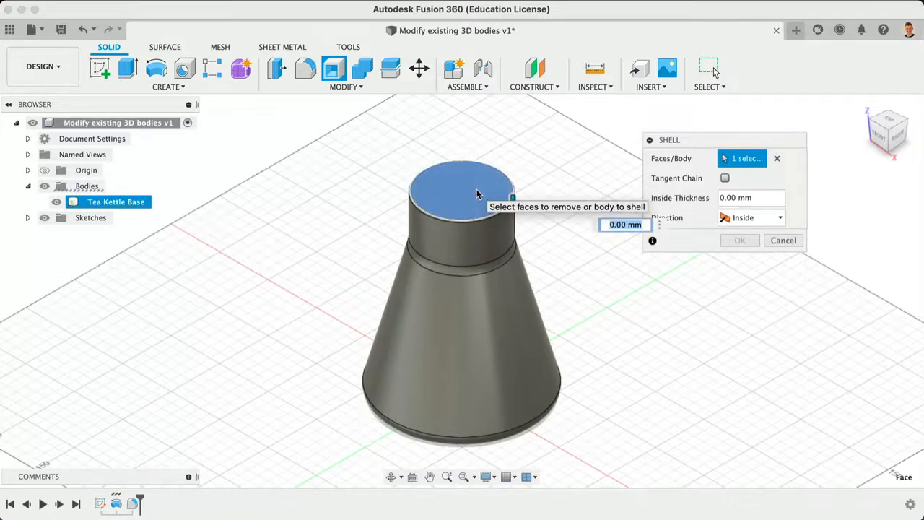
text(3)
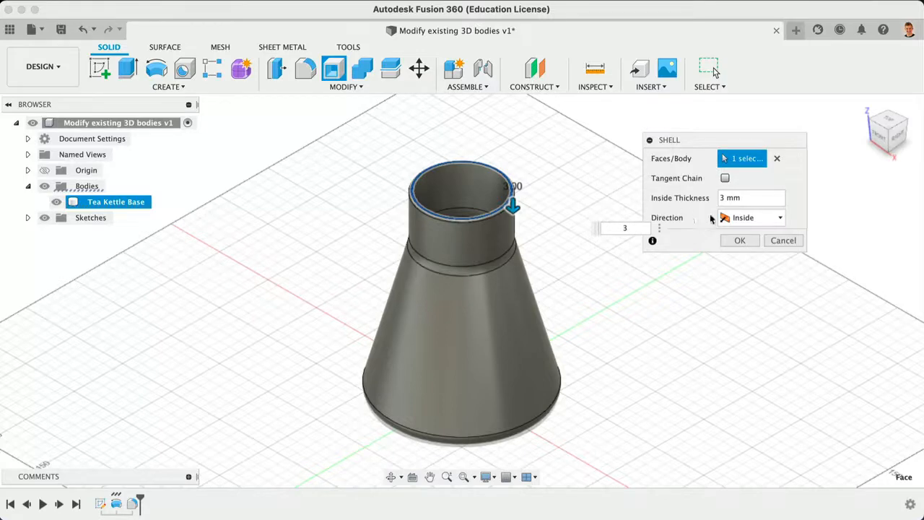
click(768, 221)
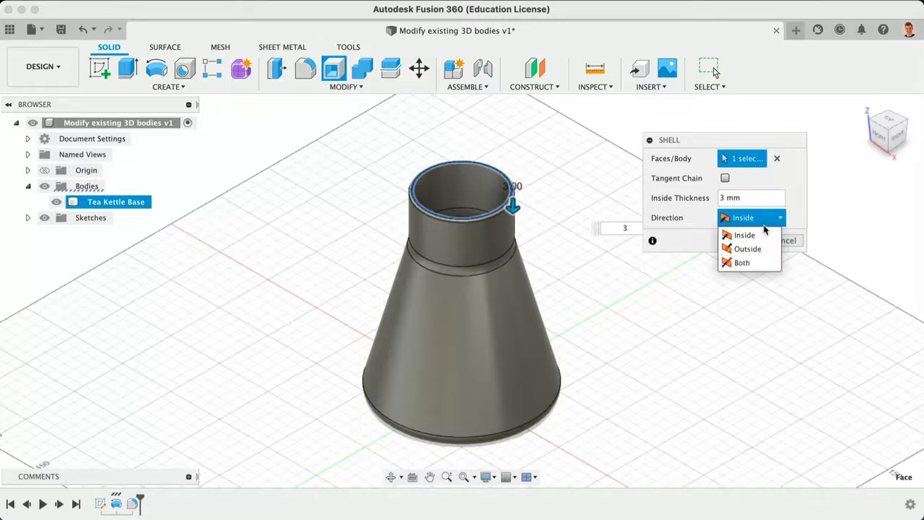
click(794, 218)
click(755, 241)
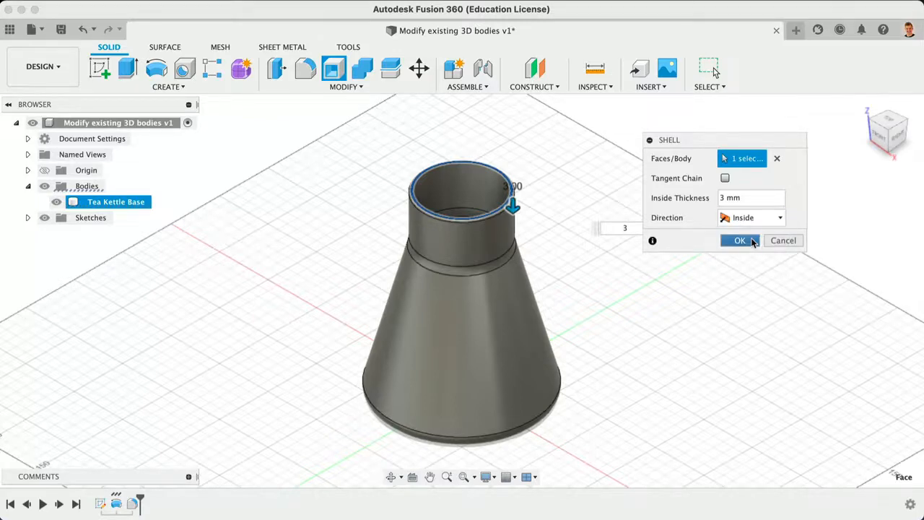
- Create a section analysis of the shelled body on the XZ plane with a Y distance of -20 mm
click(390, 477)
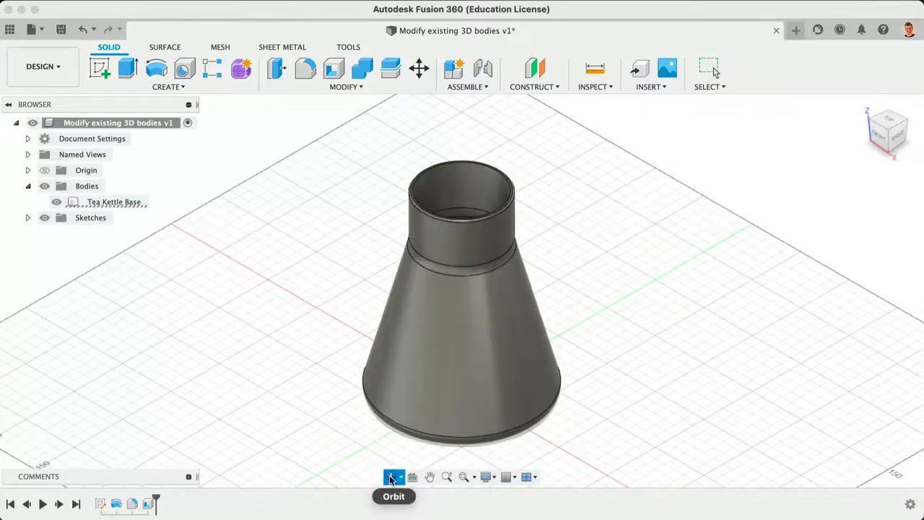
drag(481, 337, 715, 72)
drag(479, 386, 505, 318)
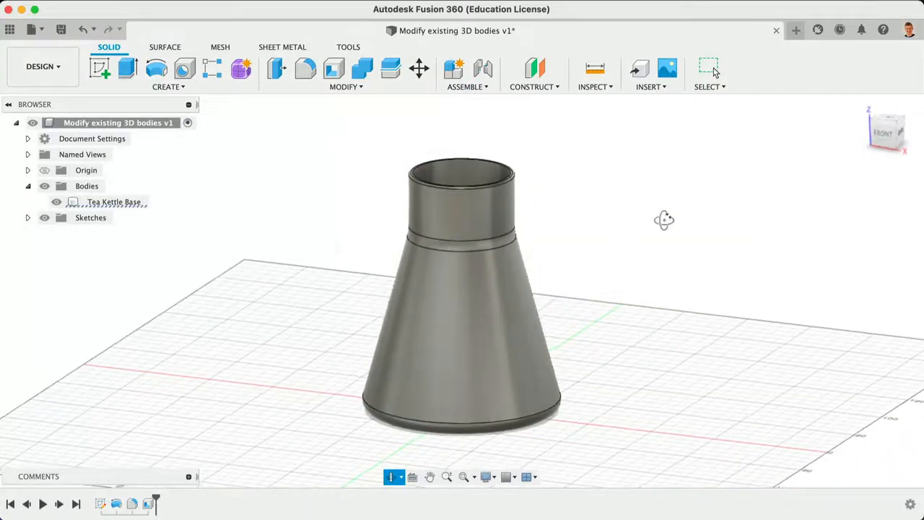
key(Escape)
click(864, 105)
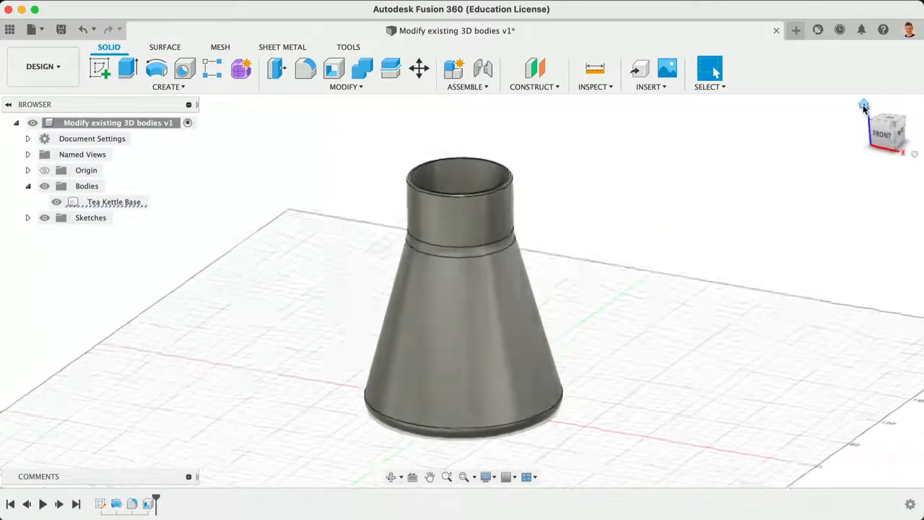
click(600, 87)
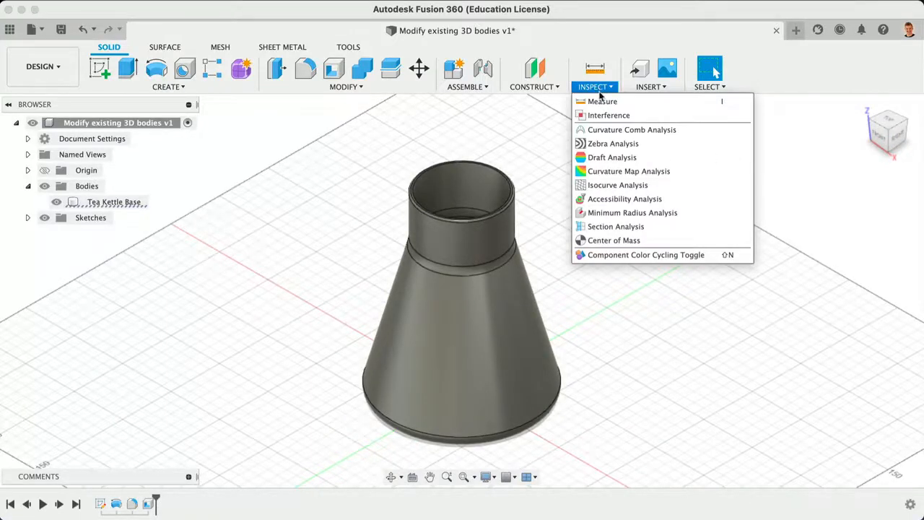
click(596, 227)
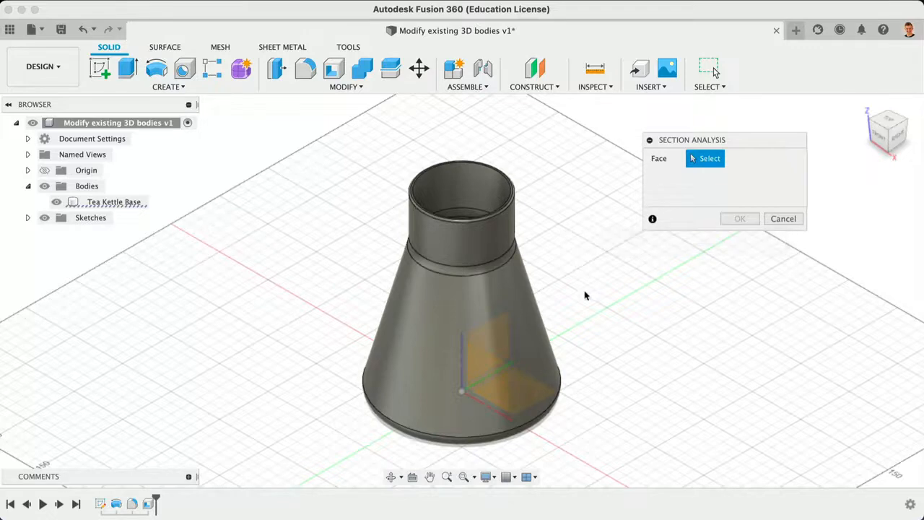
click(506, 371)
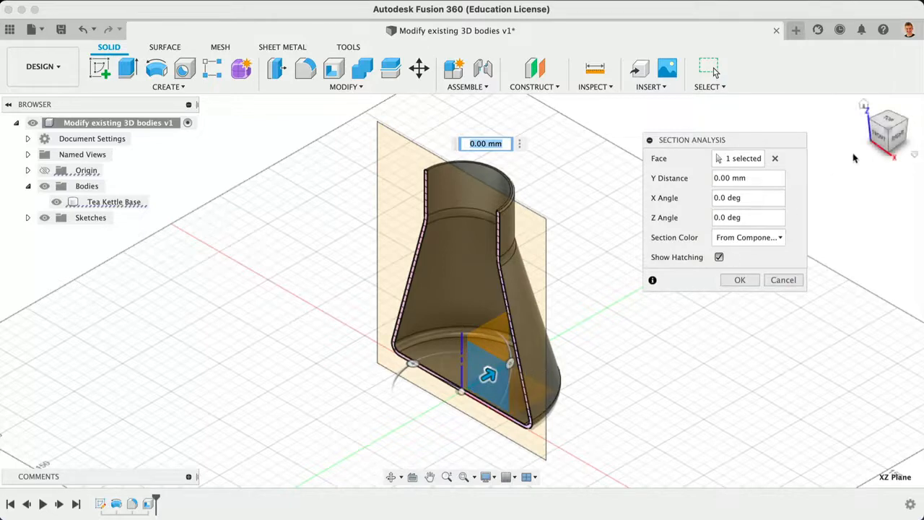
drag(488, 373, 470, 386)
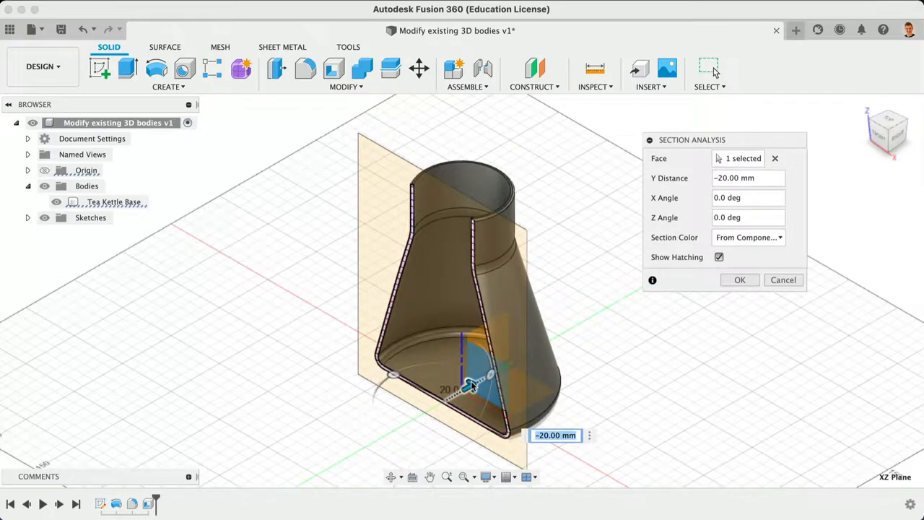
click(738, 281)
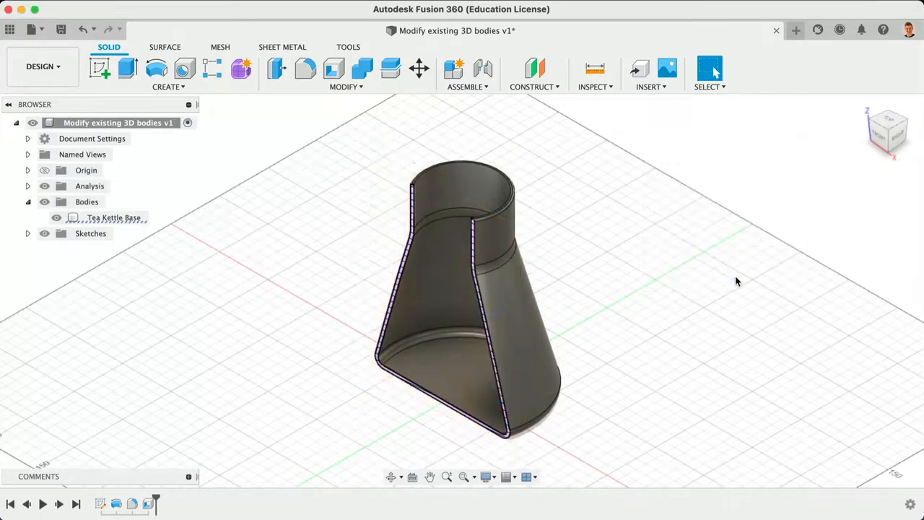
- Toggle the visibility of the section analysis Section1 to compare the cut and full views, and leave it hidden
click(28, 187)
click(57, 203)
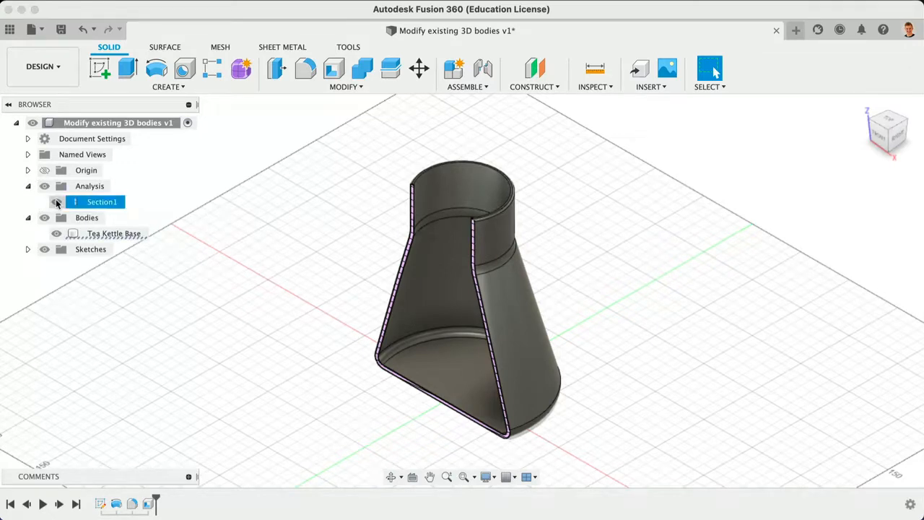
click(57, 203)
click(57, 203)
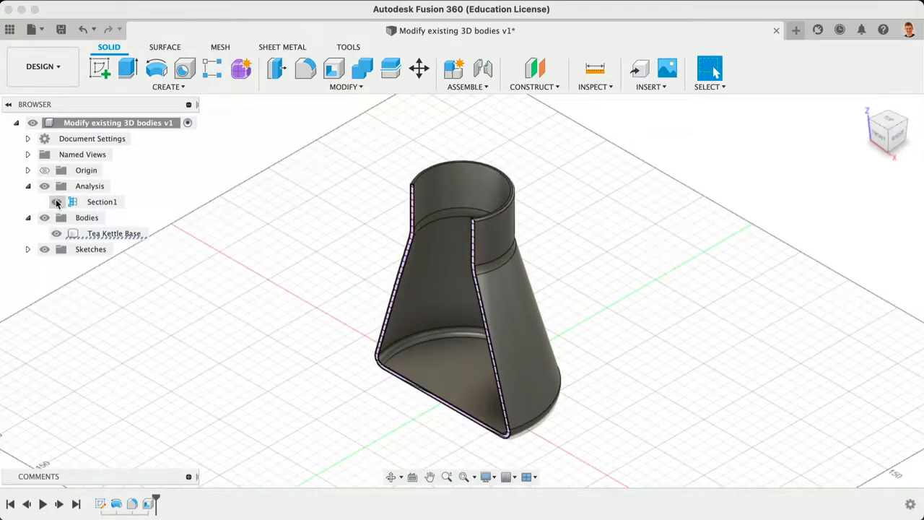
click(57, 203)
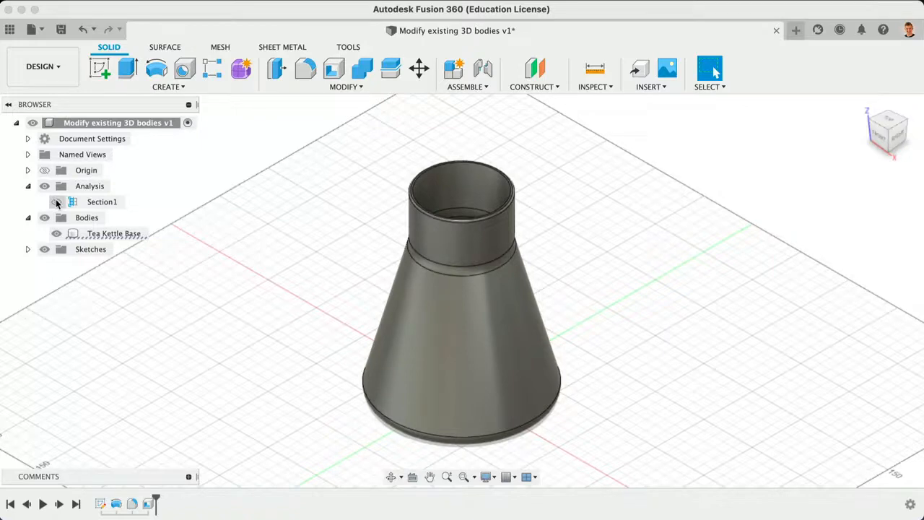
- Toggle the visibility of the Tea Kettle Base body and leave the body shown
click(53, 234)
click(55, 233)
click(55, 233)
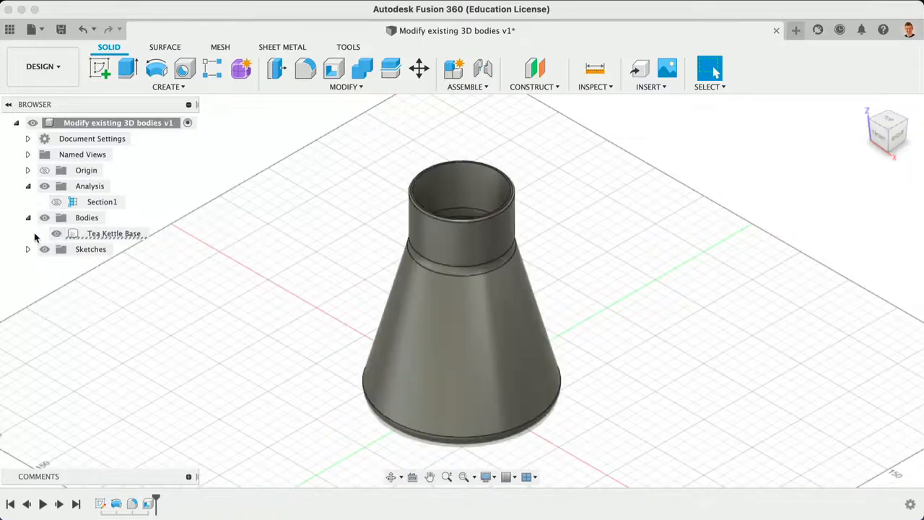